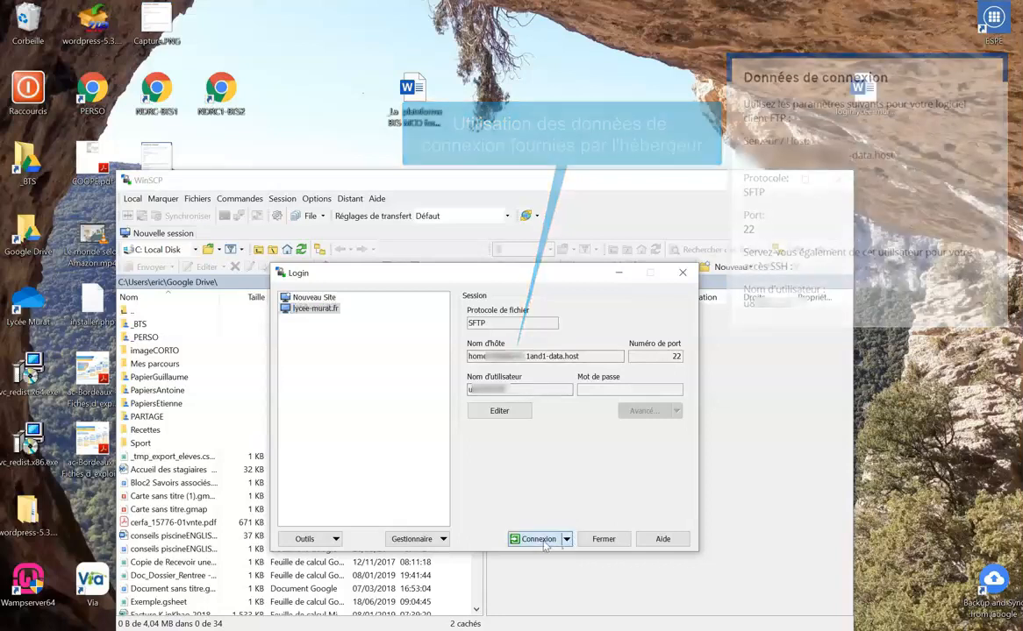
# Connect to the saved lycee-murat.fr site over SFTP, entering the account password.
pyautogui.click(535, 540)
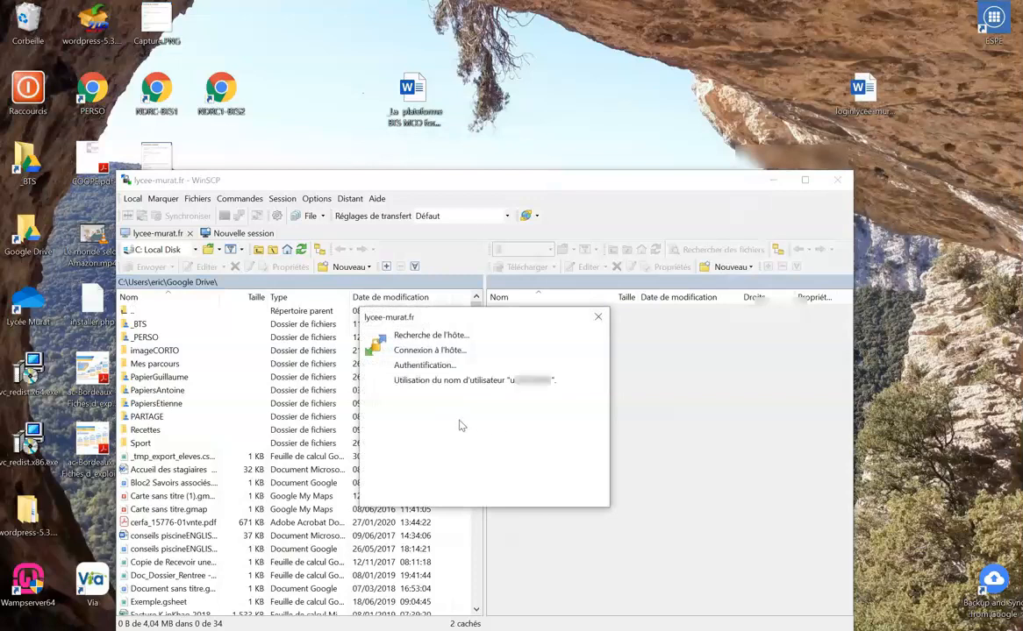
pyautogui.write('••••••••••••••')
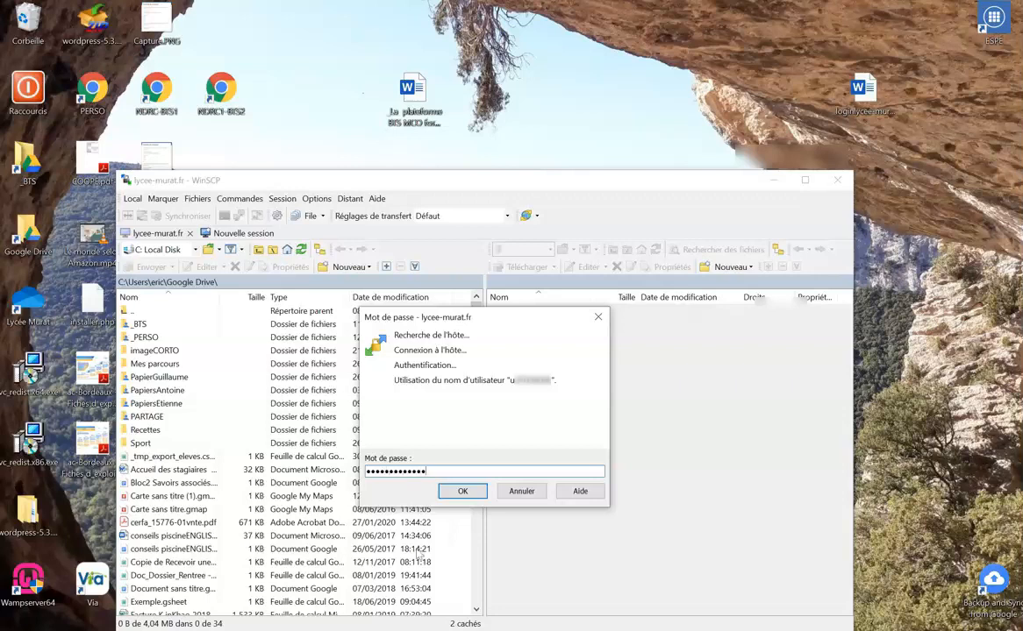
pyautogui.click(468, 497)
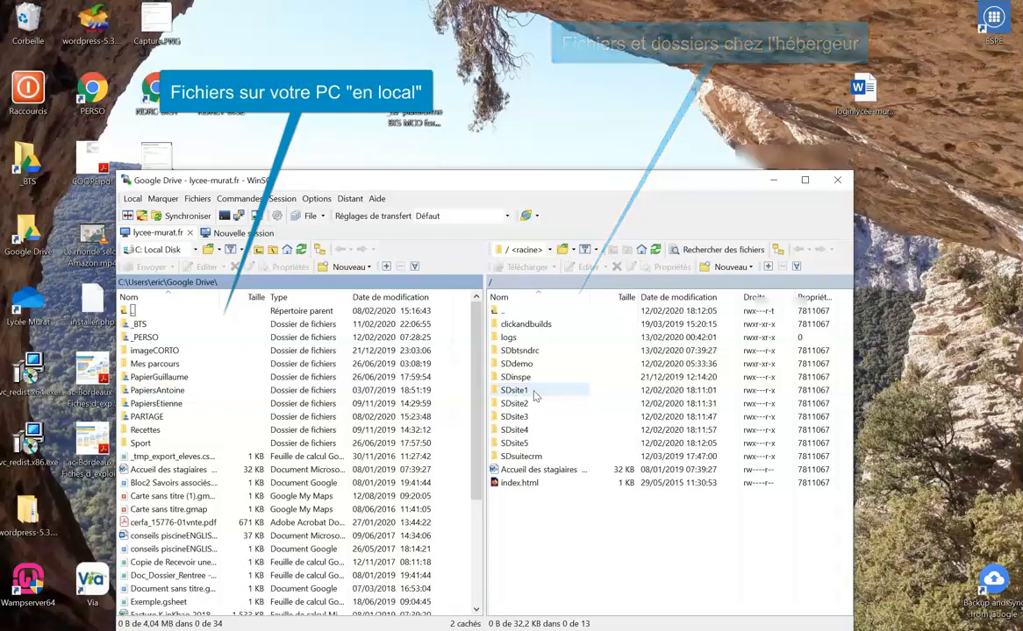
# Open remote /SDsite1/ and browse locally to Desktop\wordpress-5.3.2-fr_FR\wordpress.
pyautogui.doubleClick(534, 391)
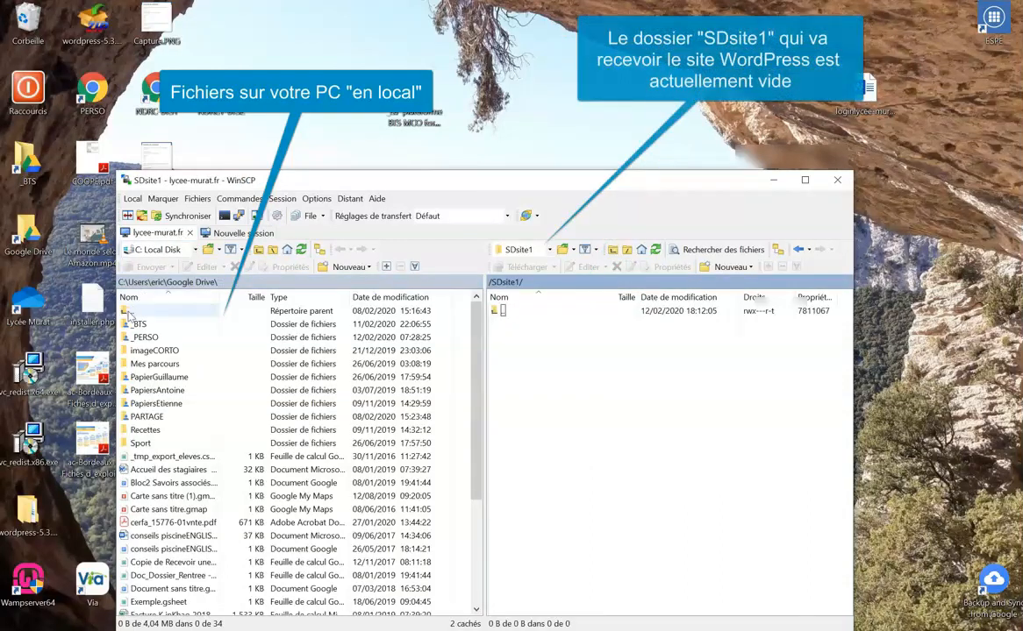
pyautogui.doubleClick(128, 313)
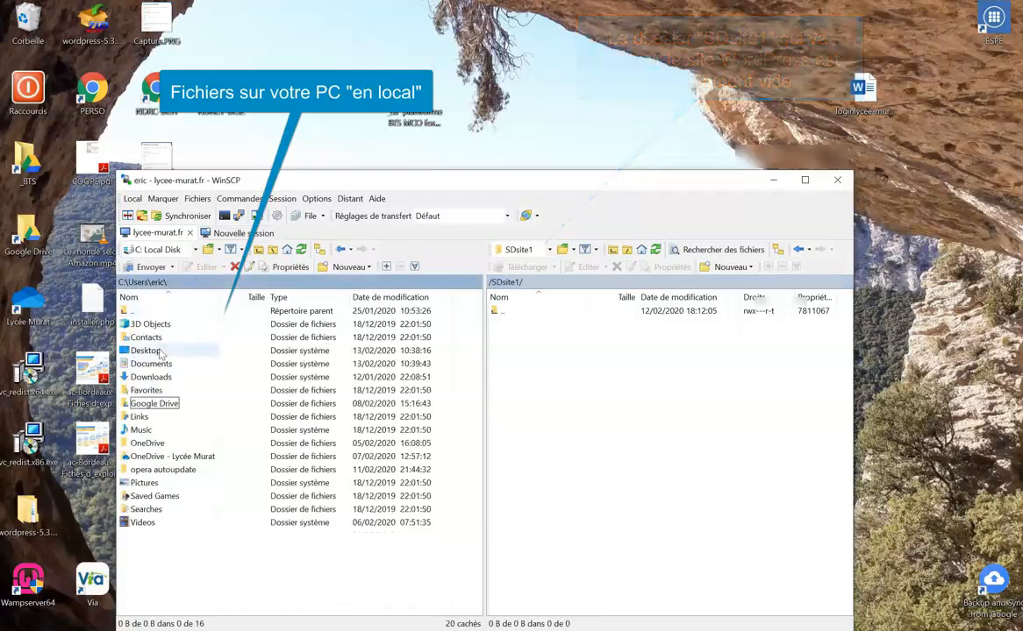
pyautogui.doubleClick(146, 350)
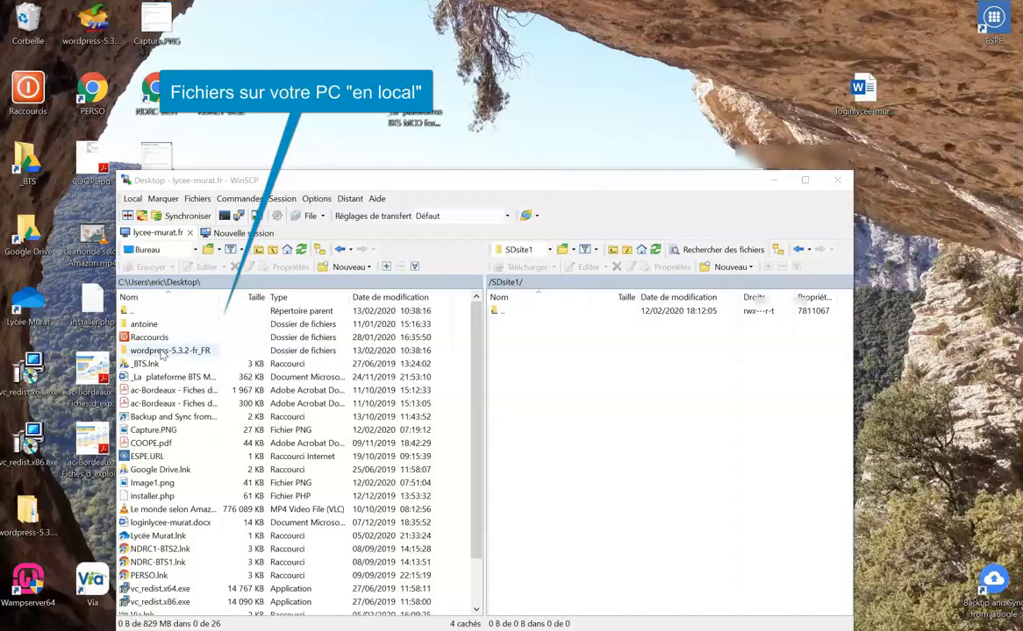
pyautogui.doubleClick(162, 353)
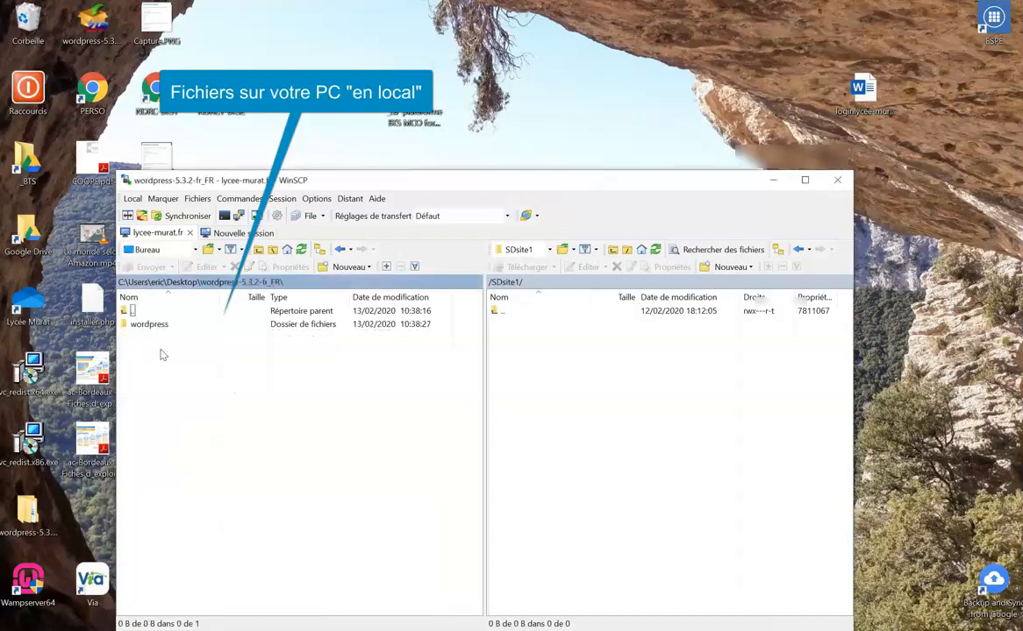
pyautogui.doubleClick(151, 324)
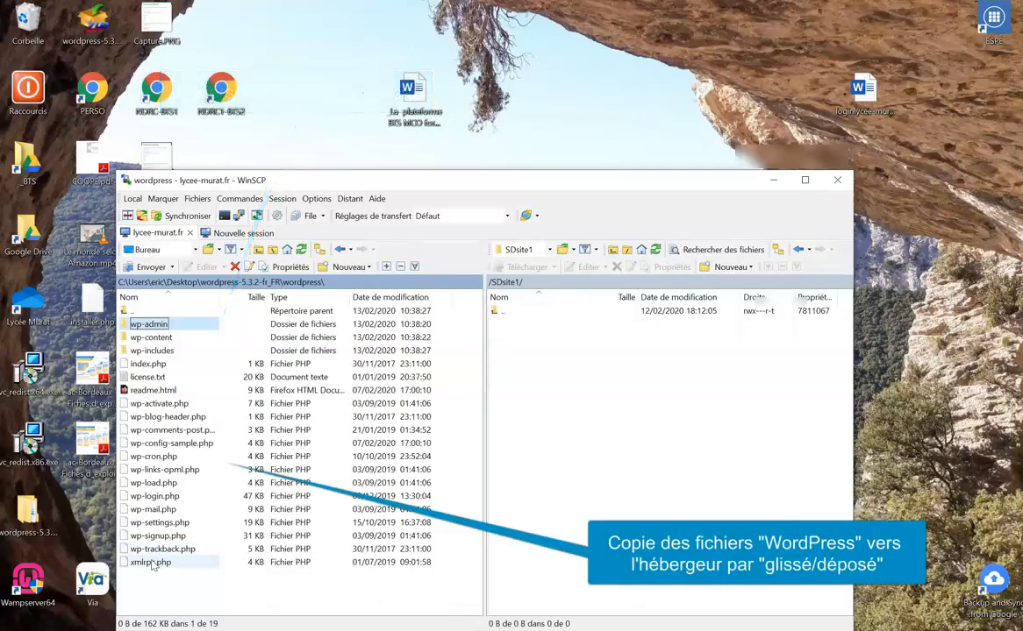
# Upload all 19 local WordPress files into /SDsite1/, then minimize WinSCP.
pyautogui.keyDown('shift'); pyautogui.click(153, 566); pyautogui.keyUp('shift')
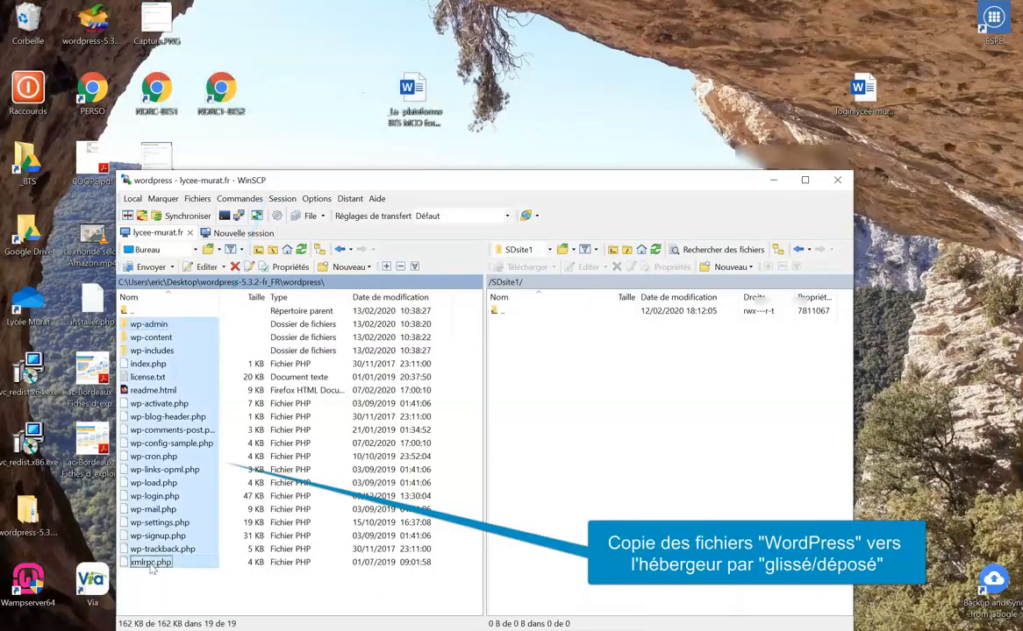
pyautogui.moveTo(152, 482); pyautogui.dragTo(544, 403)
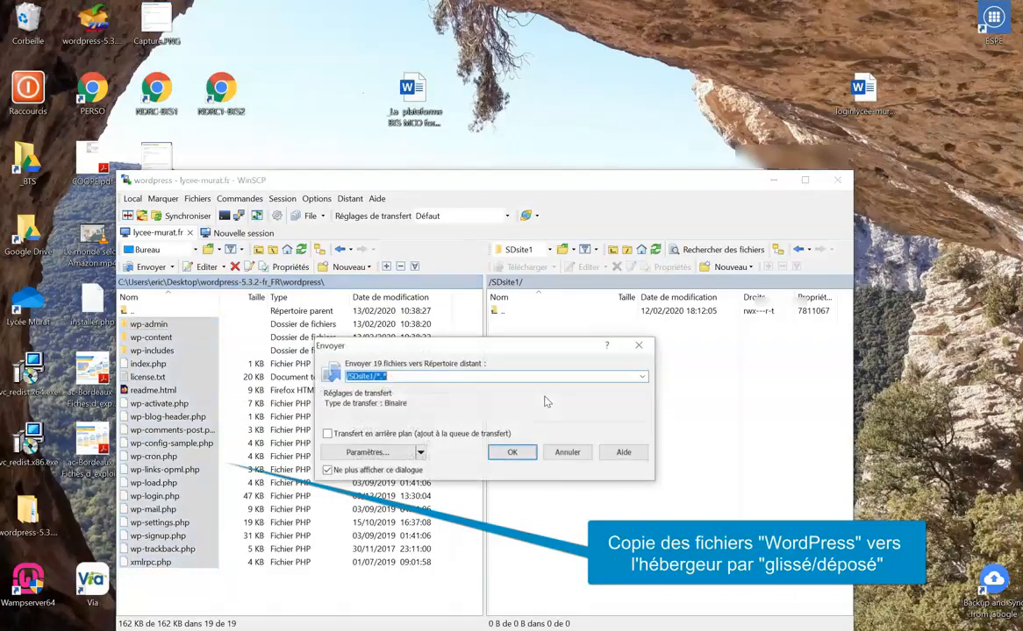
pyautogui.click(512, 455)
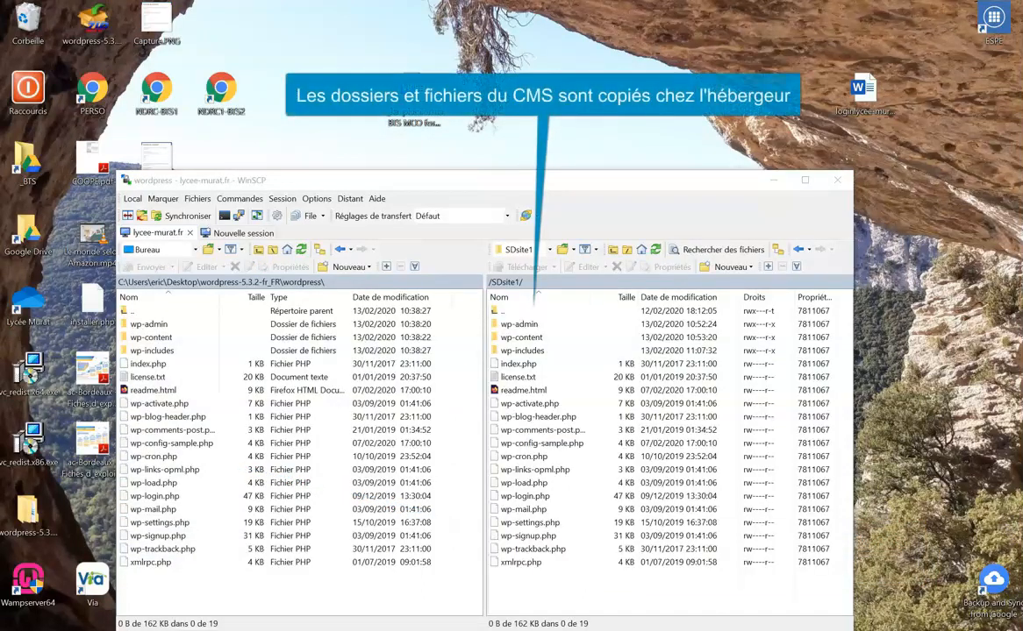
pyautogui.click(778, 181)
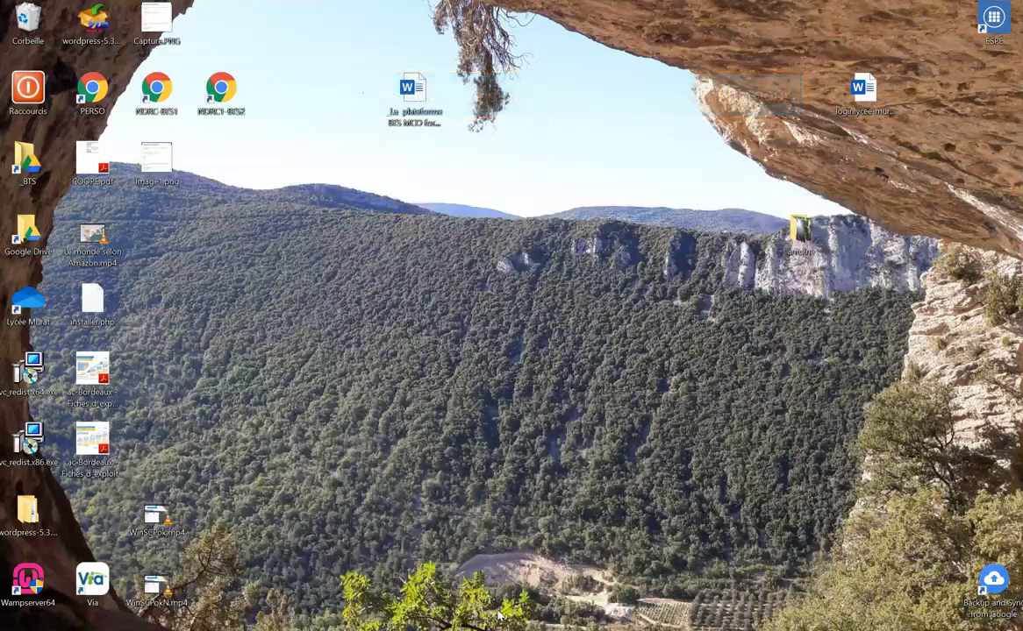
# Bring Opera forward and load site1.lycee-murat.fr in a new tab.
pyautogui.moveTo(478, 625)
pyautogui.click(575, 570)
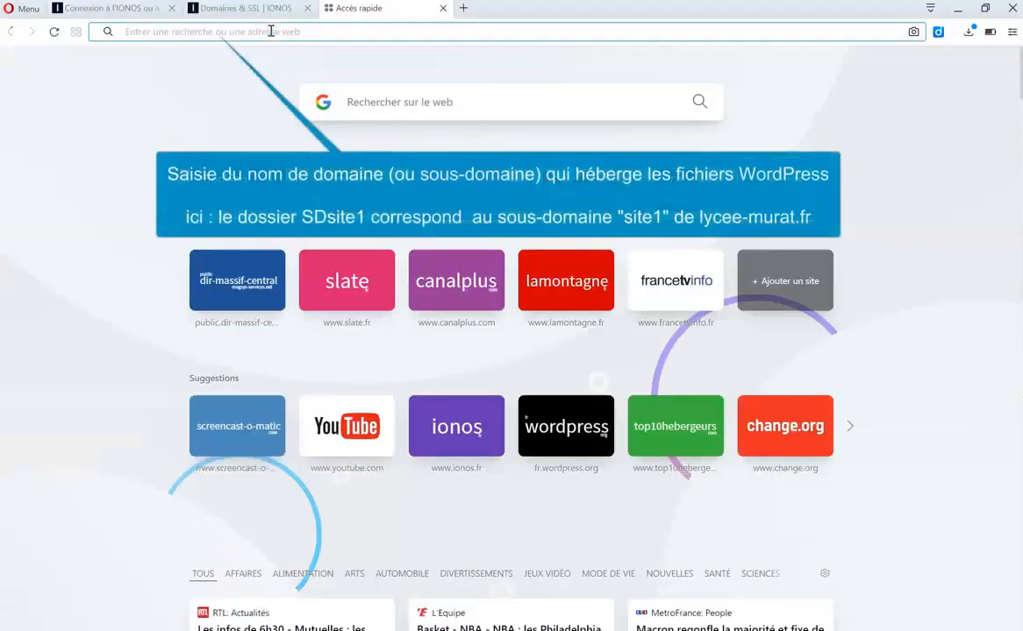
pyautogui.click(270, 32)
pyautogui.write('site1.lycee')
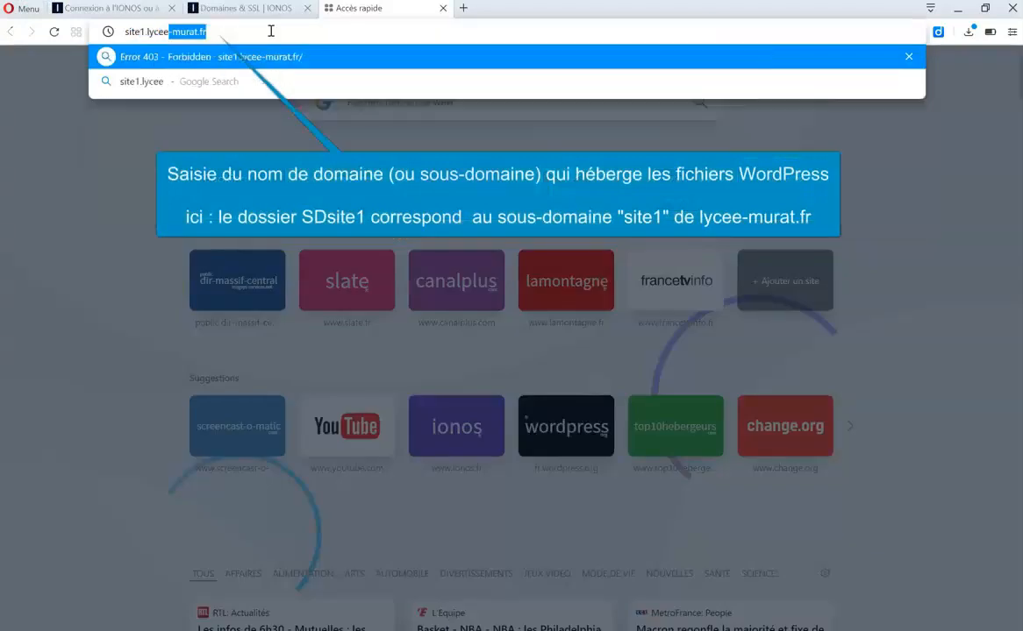
pyautogui.write('-murat.fr')
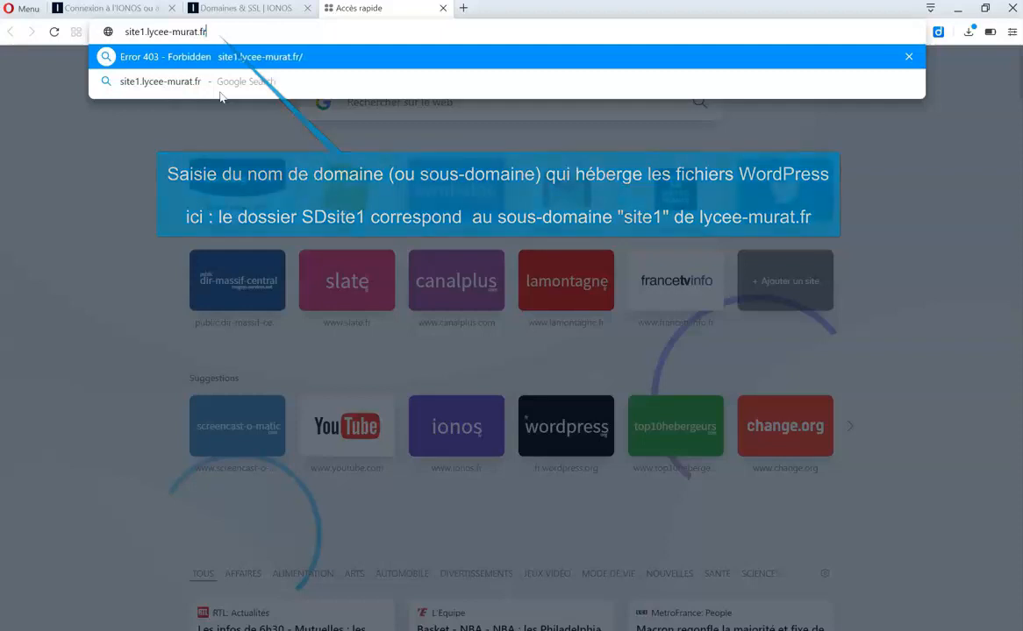
pyautogui.press('Return')
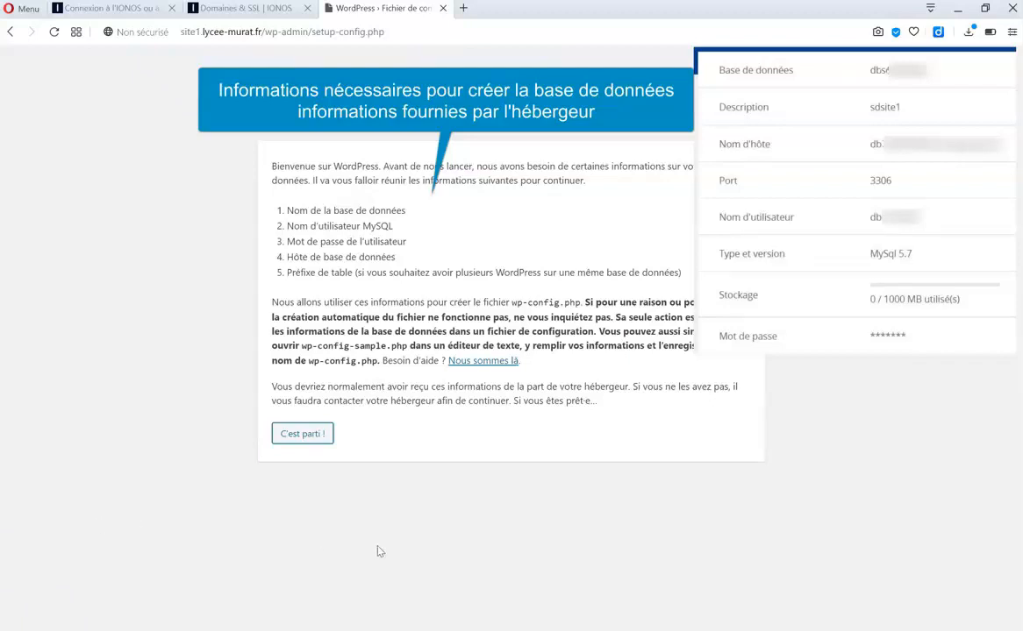
# Start the database setup and paste the host's database name and username over the defaults.
pyautogui.click(319, 437)
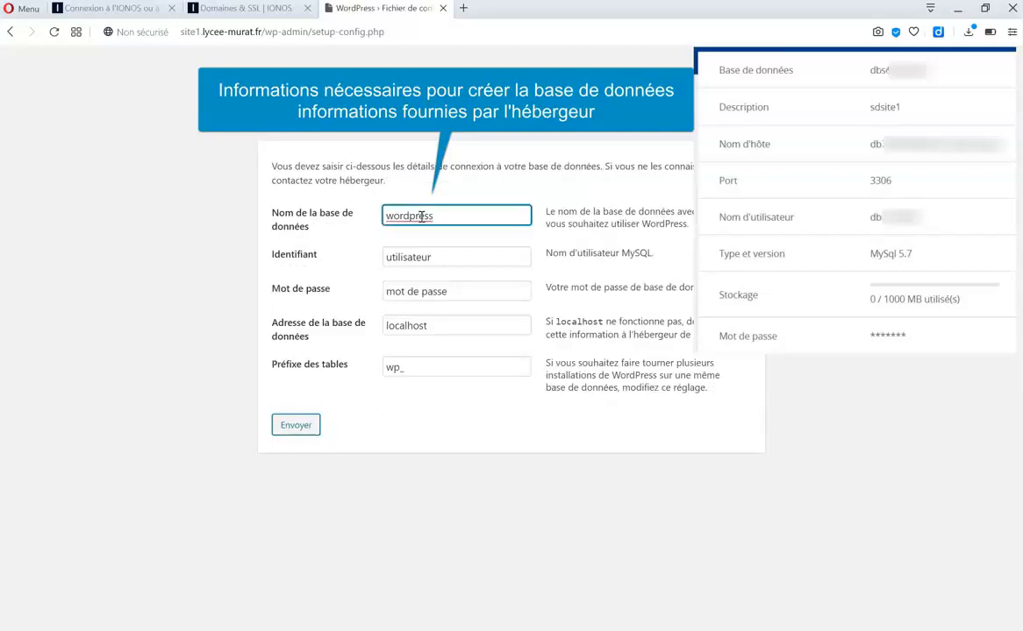
pyautogui.moveTo(458, 215); pyautogui.dragTo(372, 221)
pyautogui.hotkey('ctrl', 'v')
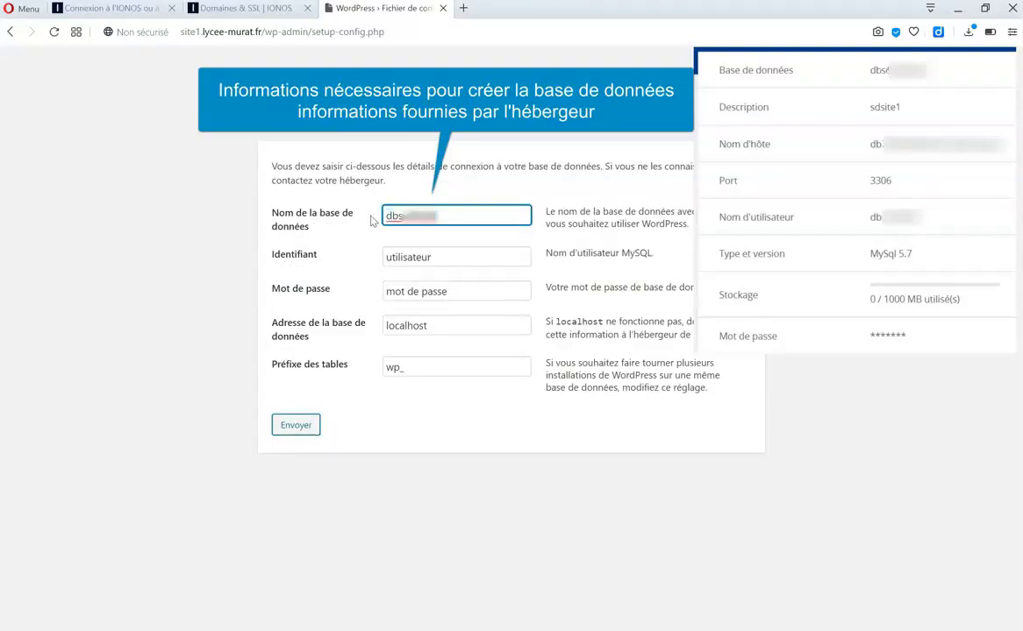
pyautogui.doubleClick(427, 258)
pyautogui.press('BackSpace')
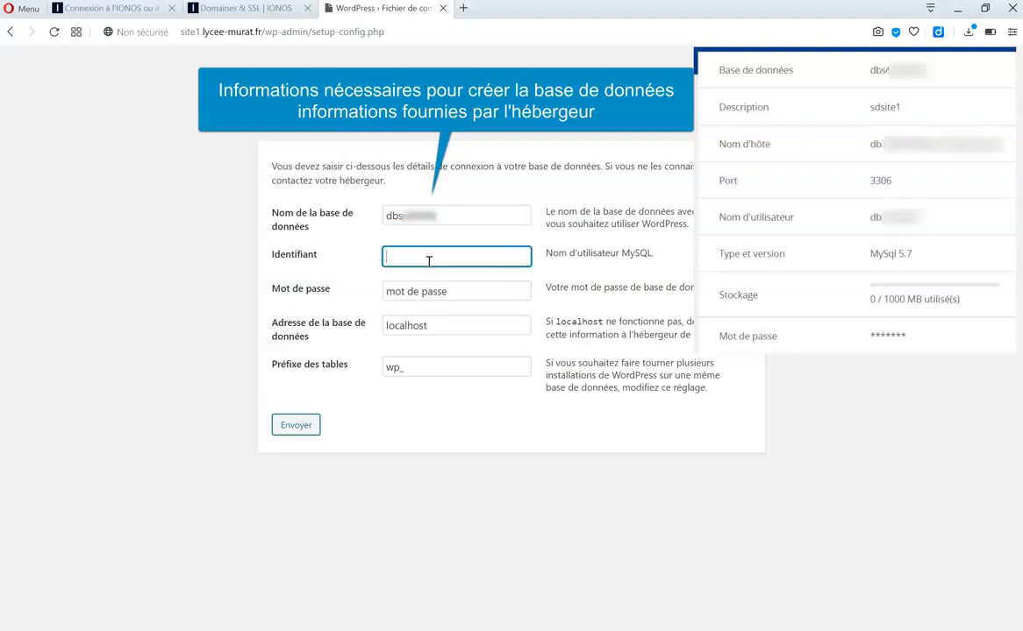
pyautogui.hotkey('ctrl', 'v')
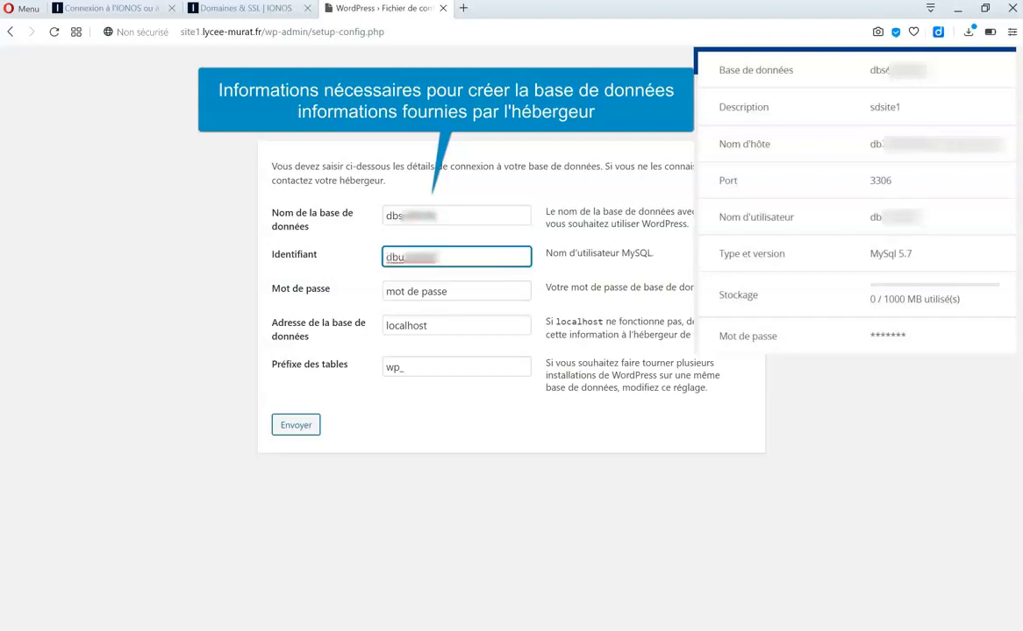
# Enter the database password and submit the connection details.
pyautogui.click(445, 291)
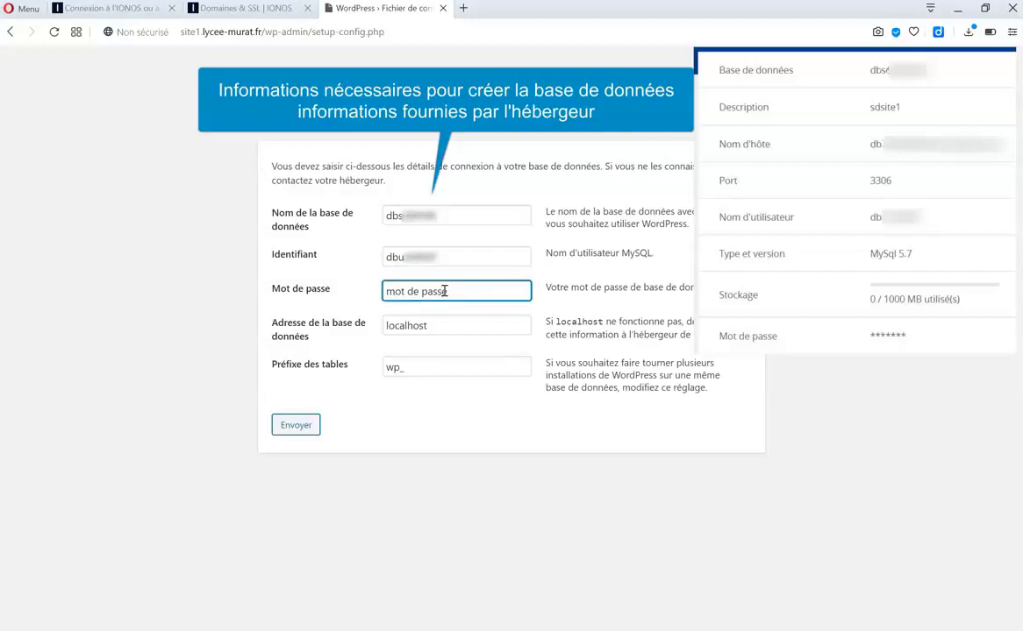
pyautogui.press('BackSpace')
pyautogui.press('BackSpace')
pyautogui.press('BackSpace')
pyautogui.press('BackSpace')
pyautogui.press('BackSpace')
pyautogui.press('BackSpace')
pyautogui.press('BackSpace')
pyautogui.press('BackSpace')
pyautogui.press('BackSpace')
pyautogui.press('BackSpace')
pyautogui.press('BackSpace')
pyautogui.press('BackSpace')
pyautogui.write('*******')
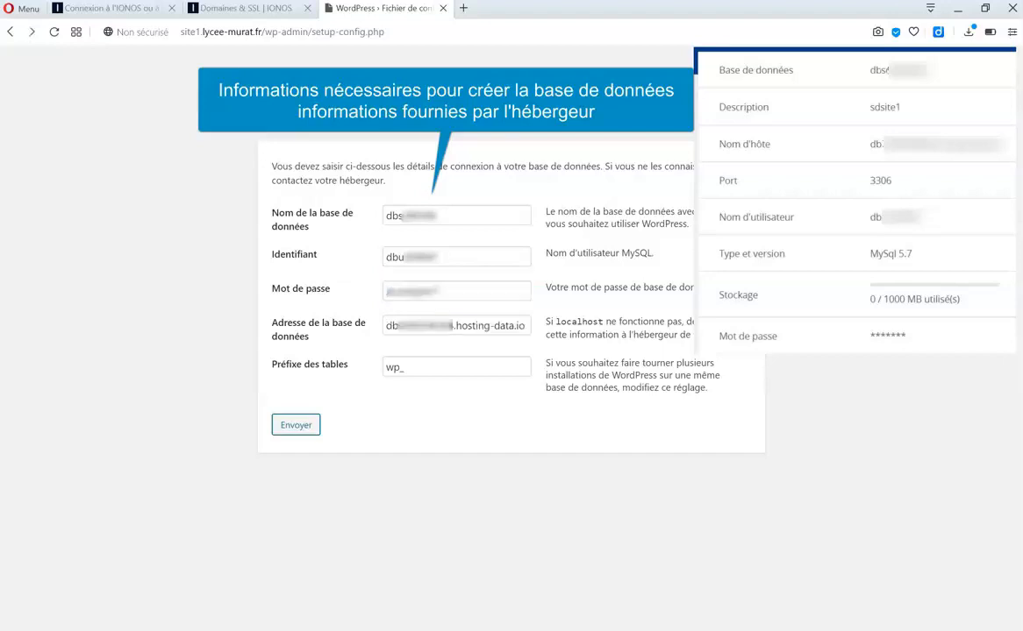
pyautogui.click(291, 430)
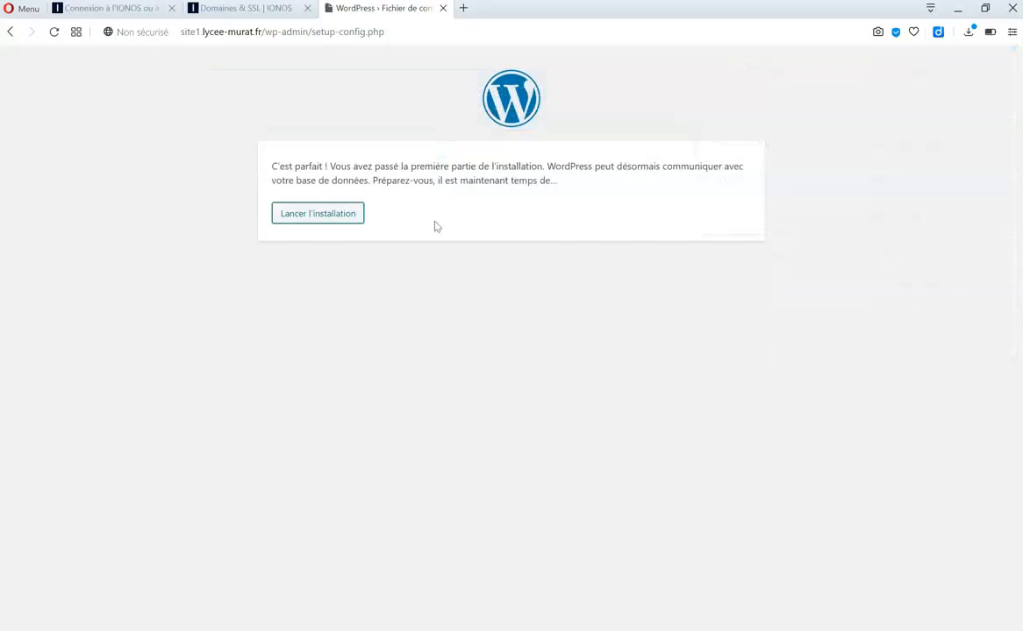
# Start the installation with site title 'essaisite1' and administrator username 'admin'.
pyautogui.click(340, 215)
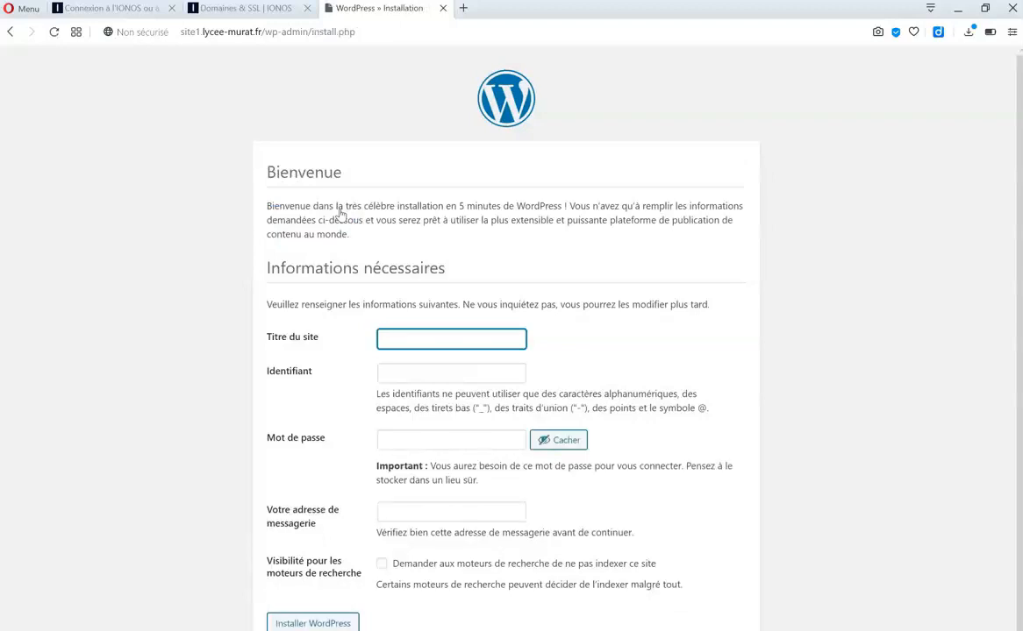
pyautogui.write('essaisite')
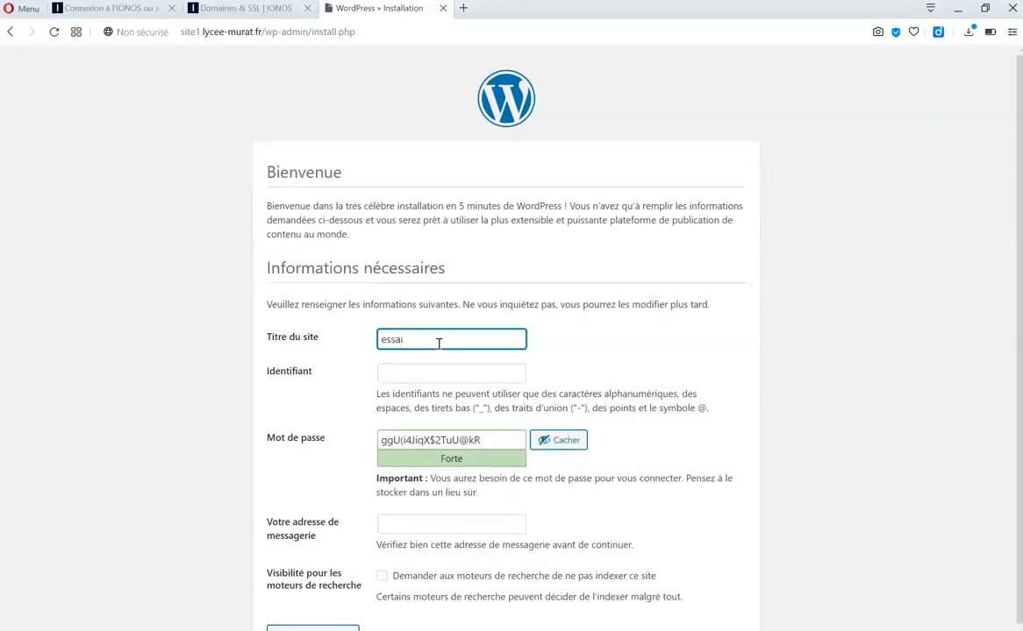
pyautogui.write('1')
pyautogui.click(422, 371)
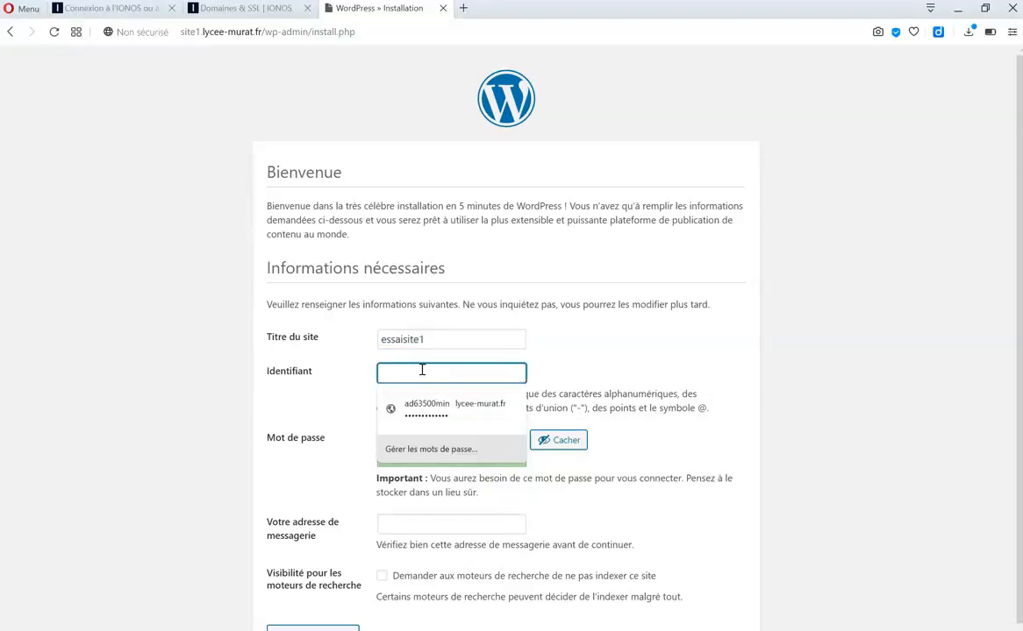
pyautogui.write('admin')
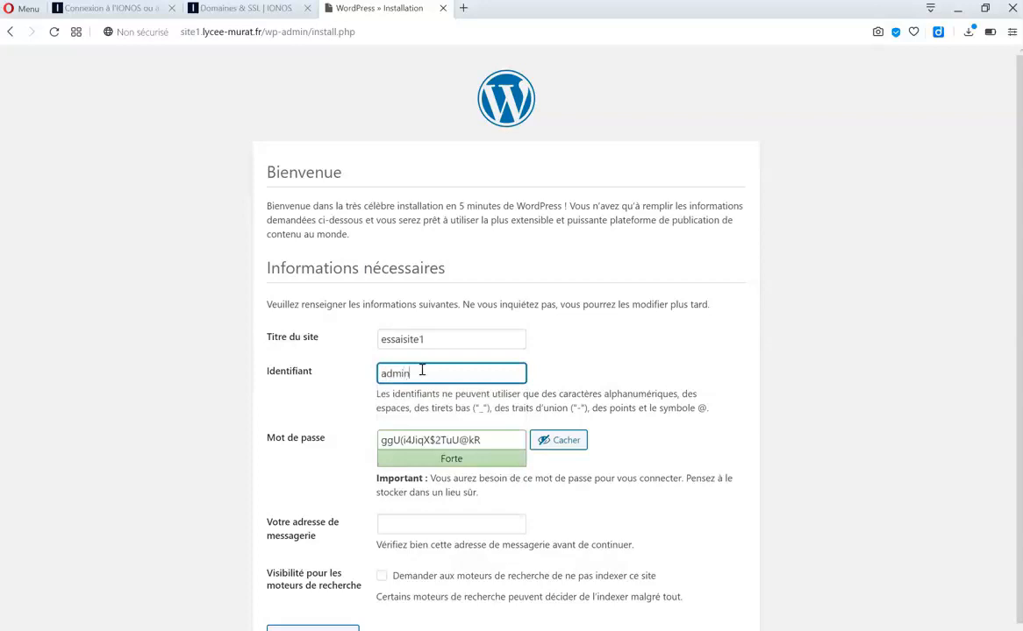
# Replace the generated password with a chosen one, add an admin e-mail, and install WordPress.
pyautogui.click(451, 423)
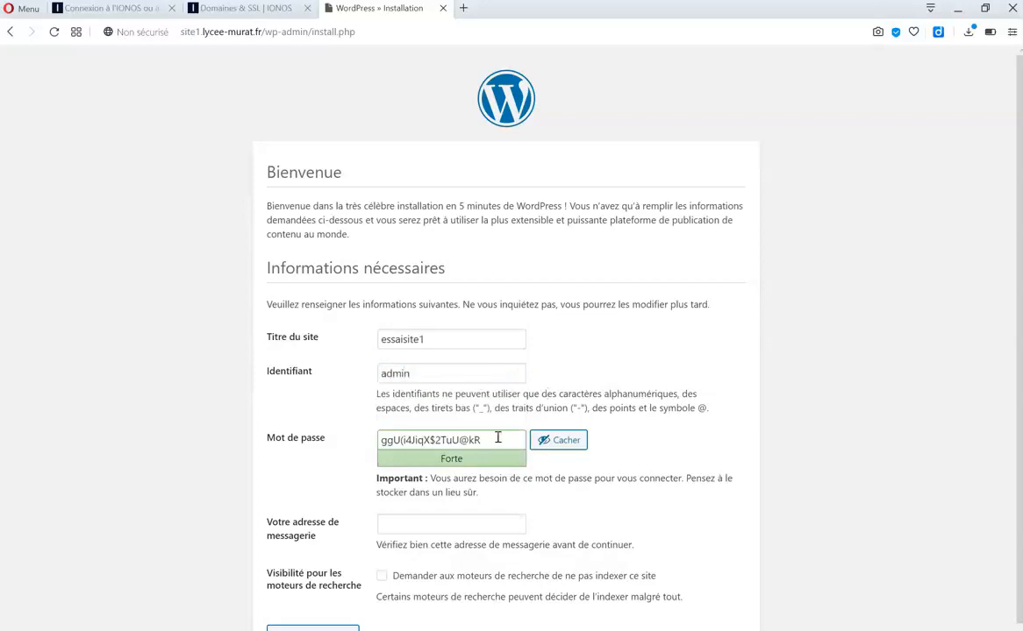
pyautogui.moveTo(497, 440); pyautogui.dragTo(322, 453)
pyautogui.write('ad')
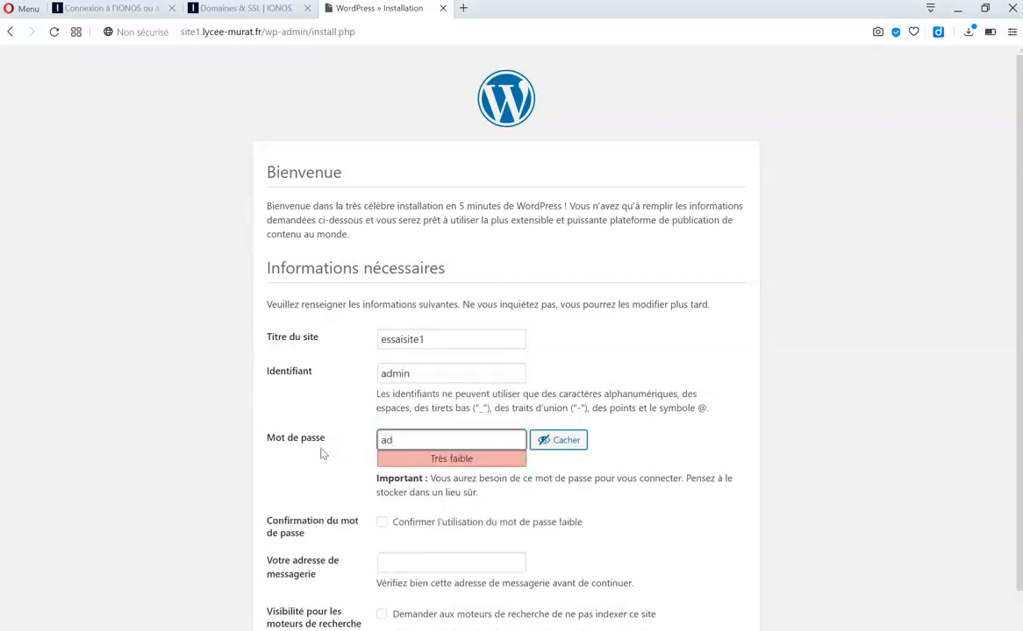
pyautogui.write('ministrateur')
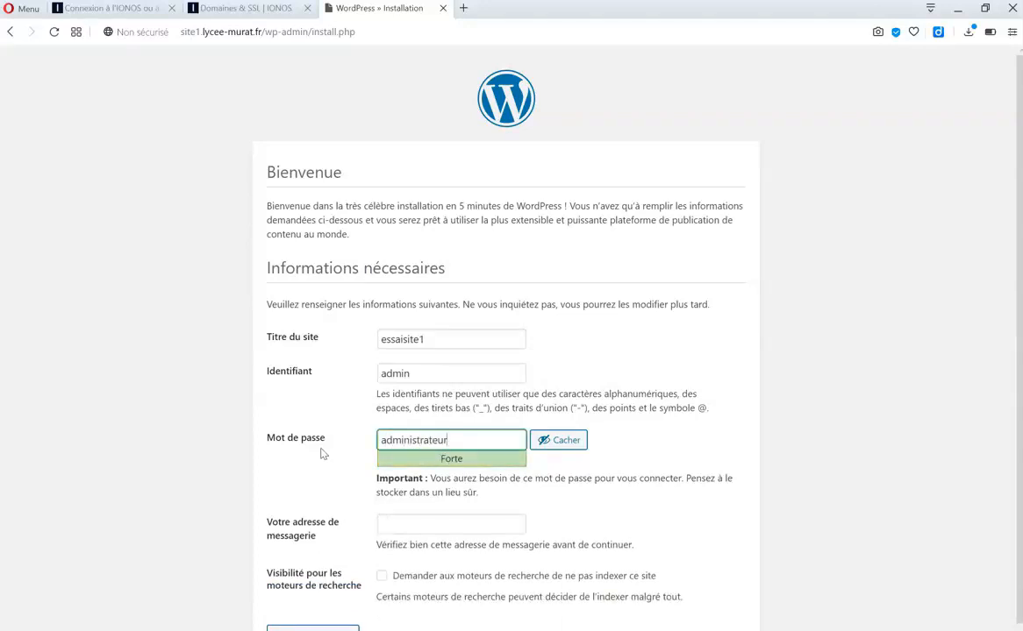
pyautogui.click(682, 450)
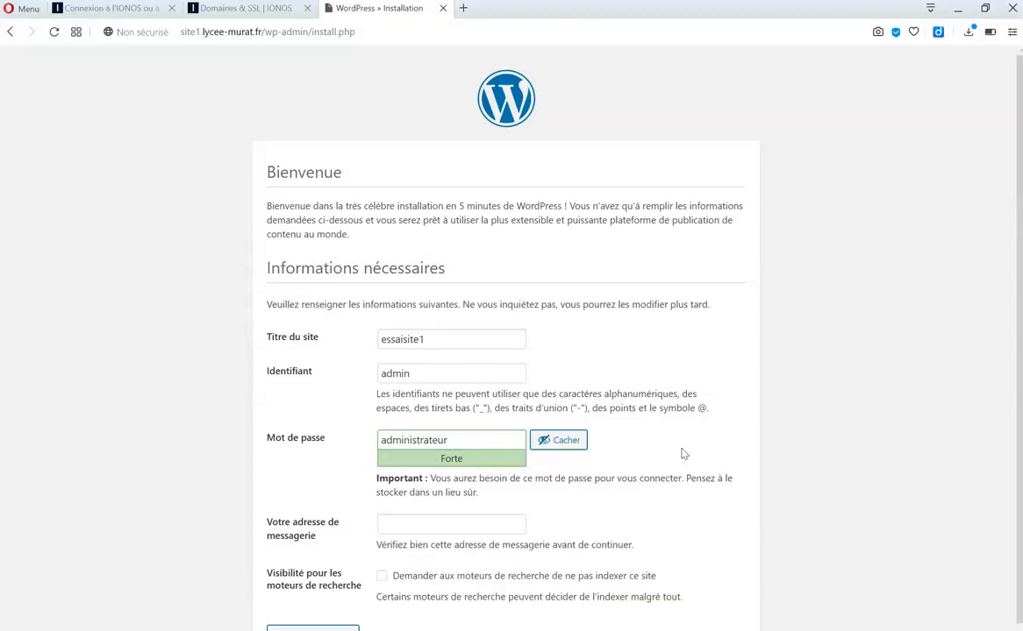
pyautogui.click(450, 525)
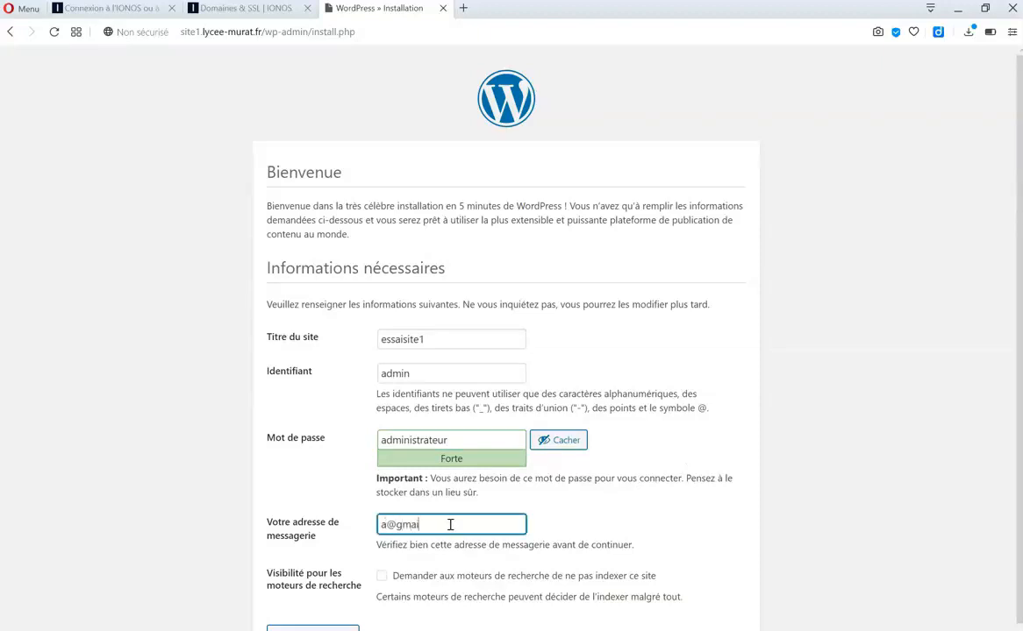
pyautogui.scroll(-1, 1018, 328)
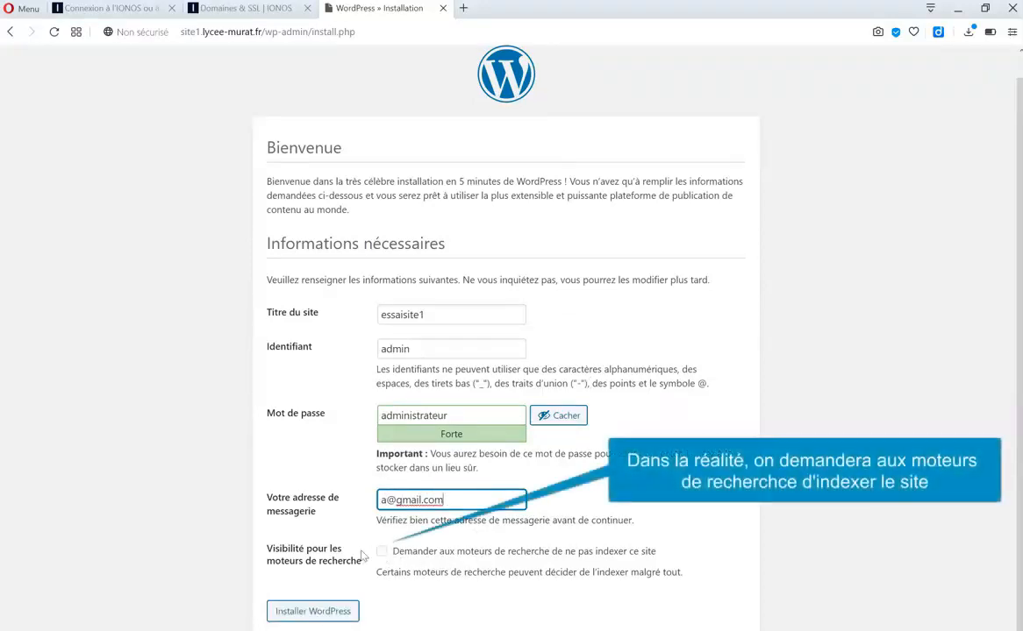
pyautogui.click(317, 613)
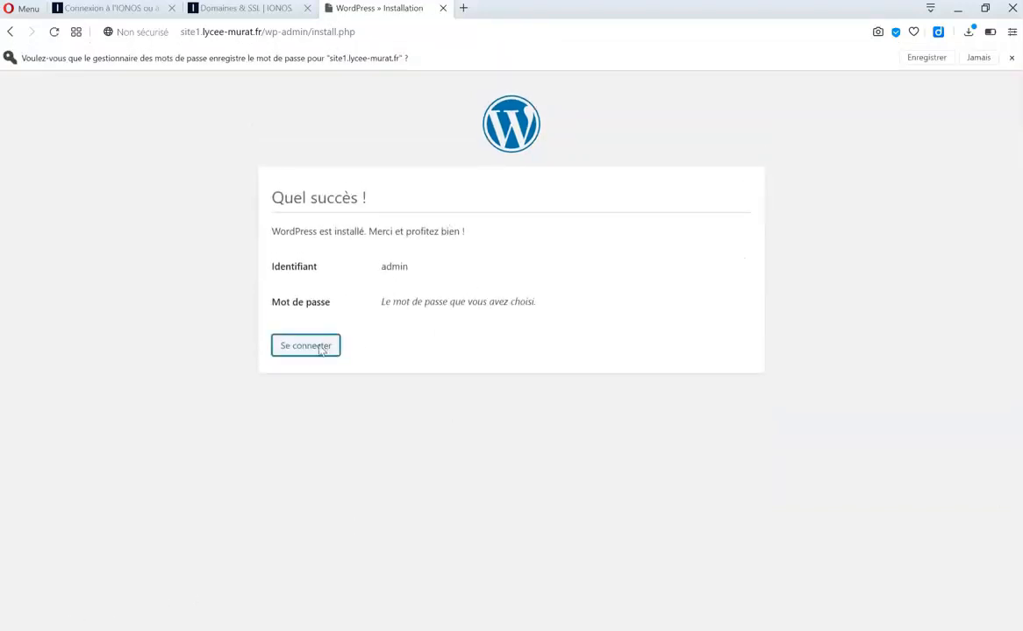
# Log in to the essaisite1 dashboard as admin with the chosen password.
pyautogui.click(320, 348)
pyautogui.write('admin')
pyautogui.press('Tab')
pyautogui.write('a•••••••••••••')
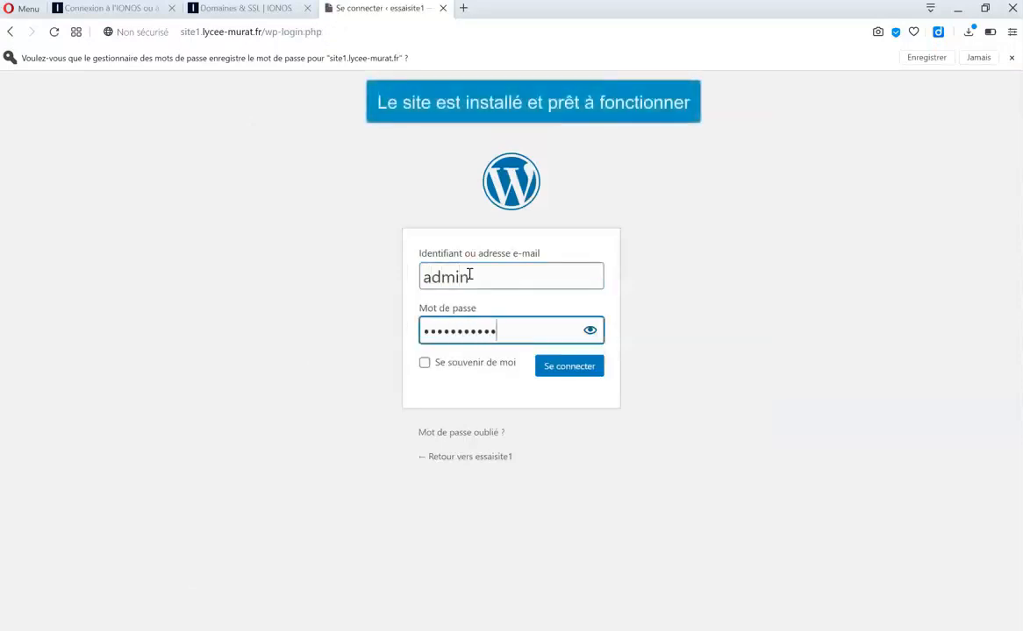
pyautogui.click(565, 367)
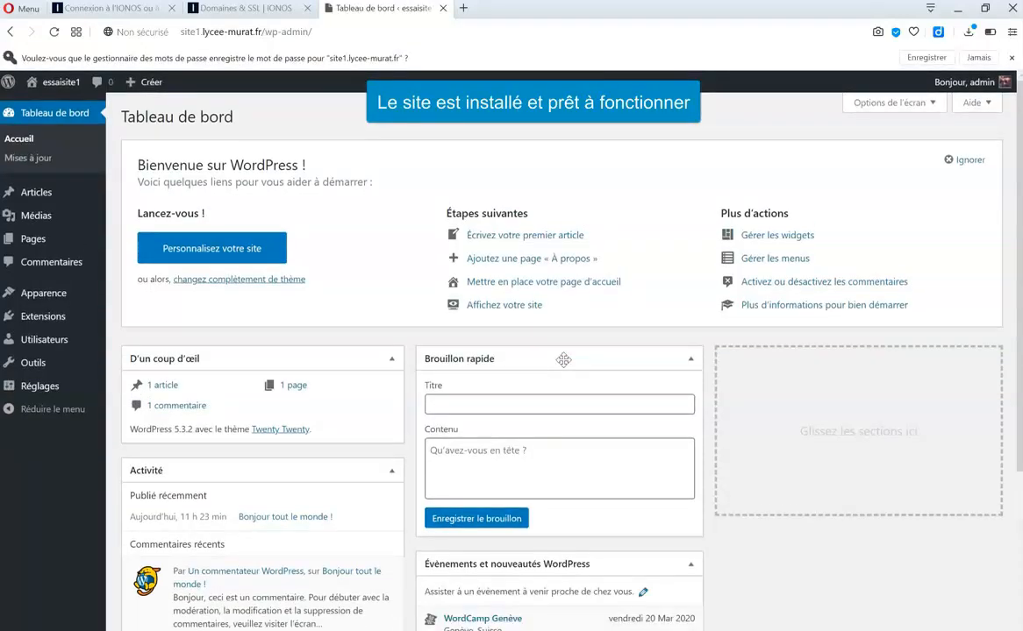
# Open the live site from the admin bar in a new tab and view its homepage.
pyautogui.moveTo(58, 86)
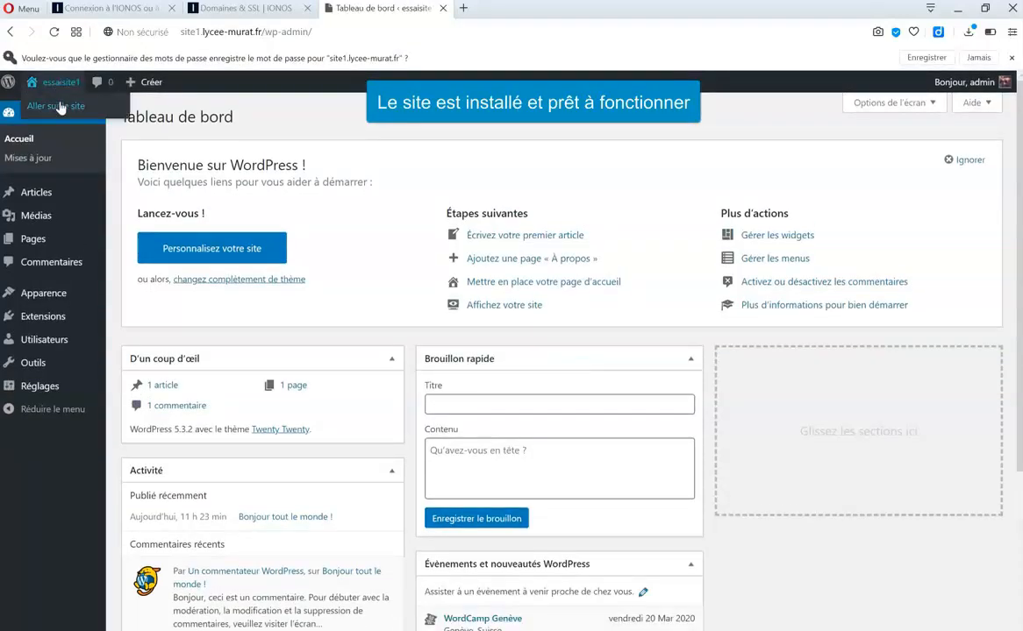
pyautogui.rightClick(59, 107)
pyautogui.click(92, 108)
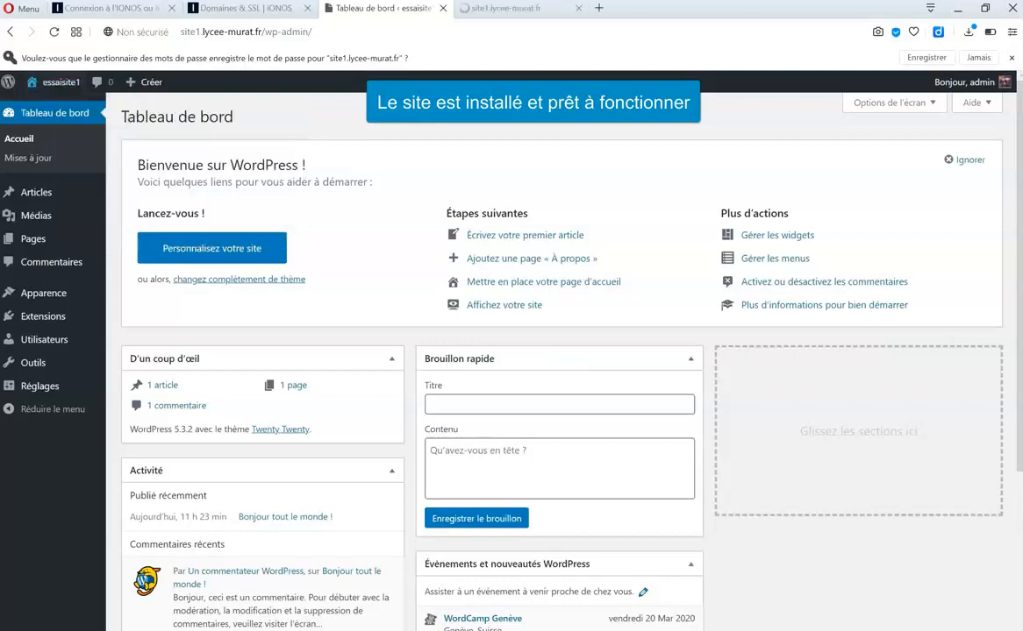
pyautogui.click(505, 9)
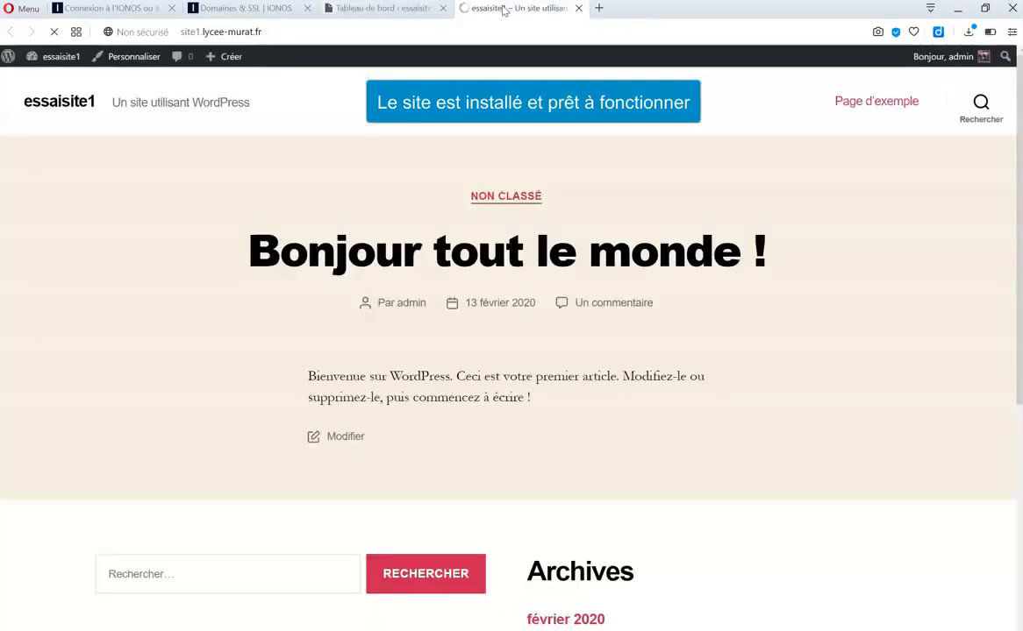